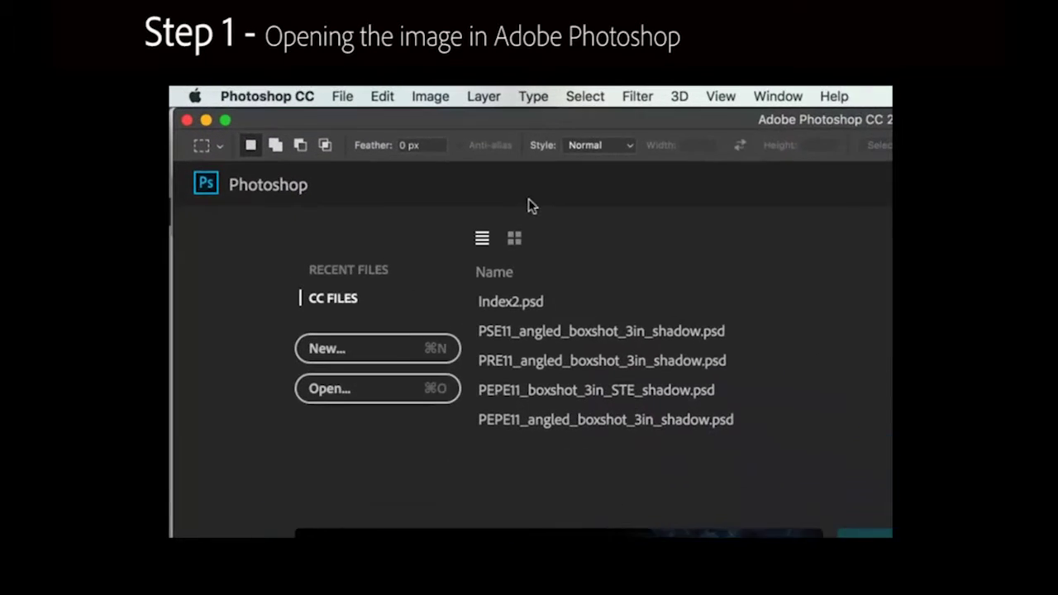
- Open Jacket1.png from the Shadow folder
click(342, 97)
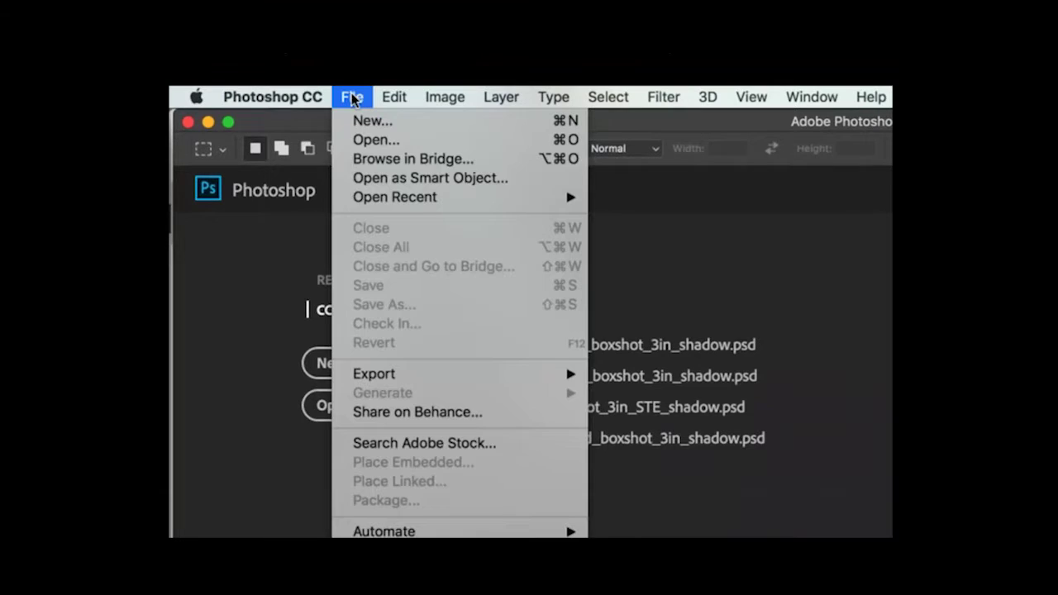
click(362, 141)
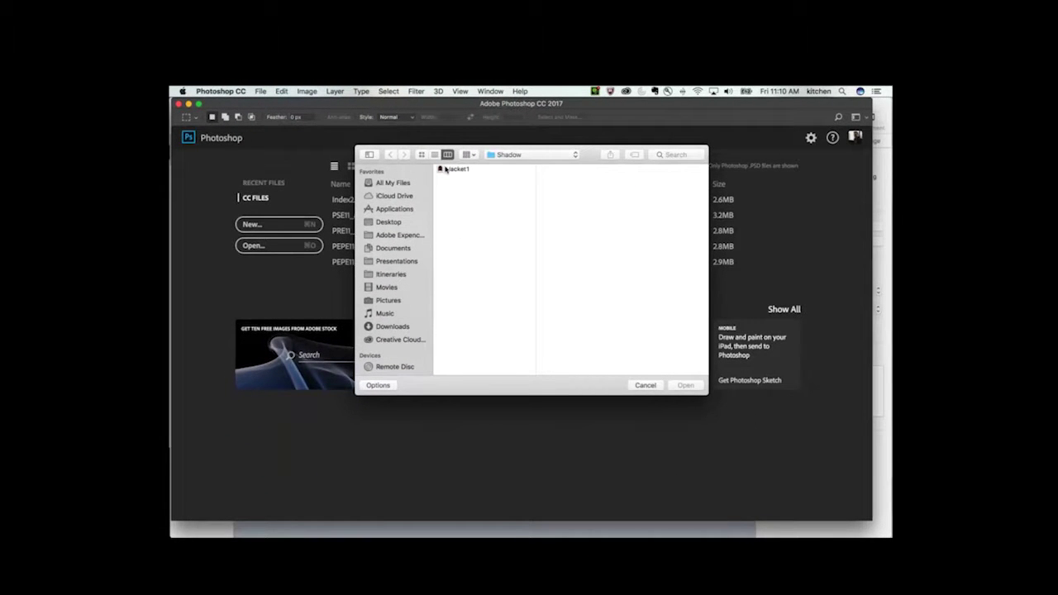
click(442, 169)
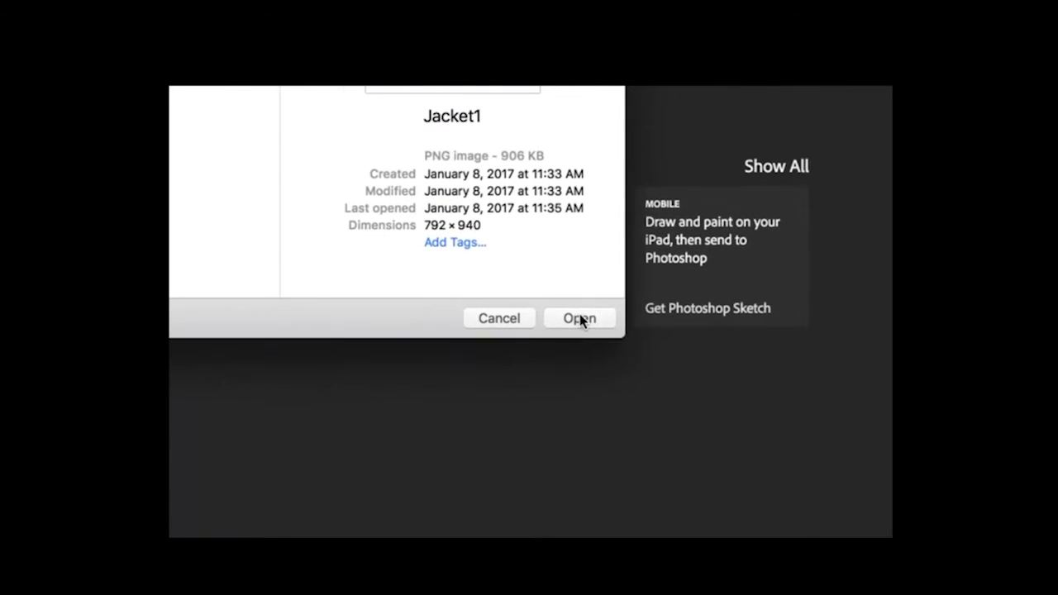
click(581, 320)
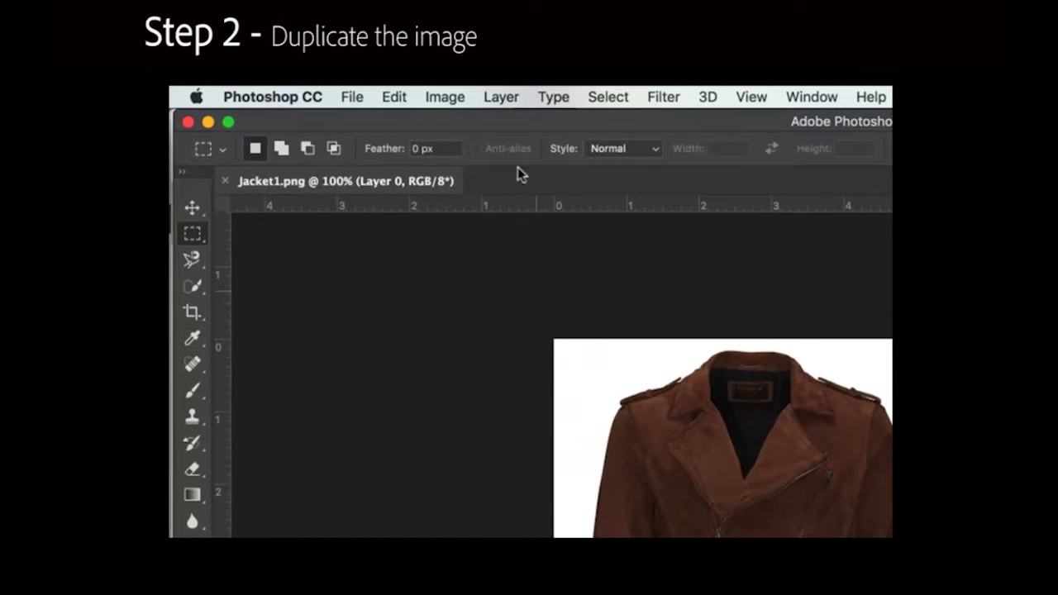
- Duplicate the image as 'Jacket1 copy' and switch between the Jacket1.png and Jacket1 copy tabs
click(443, 97)
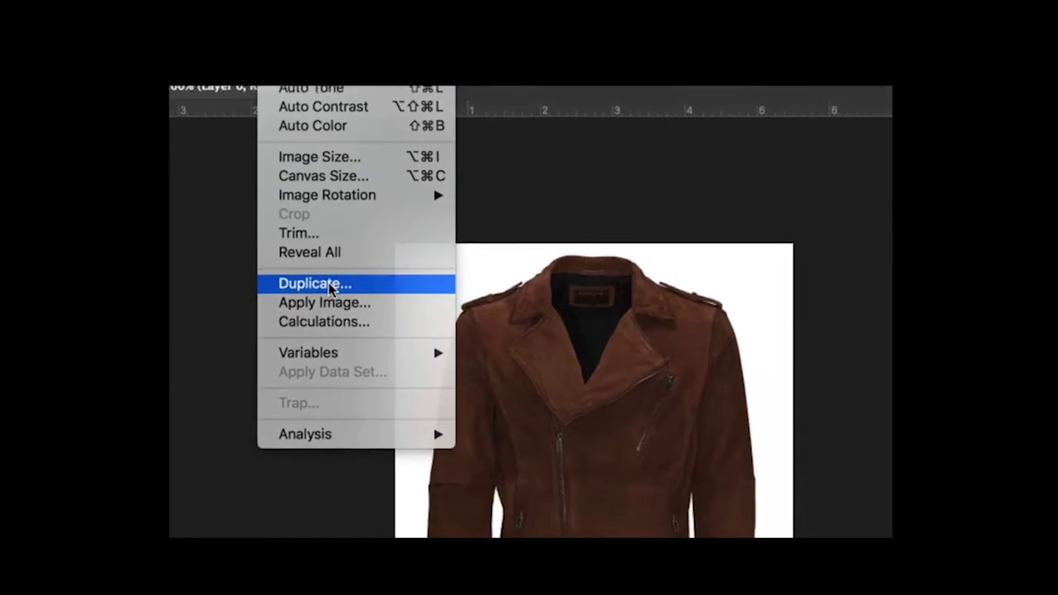
click(471, 372)
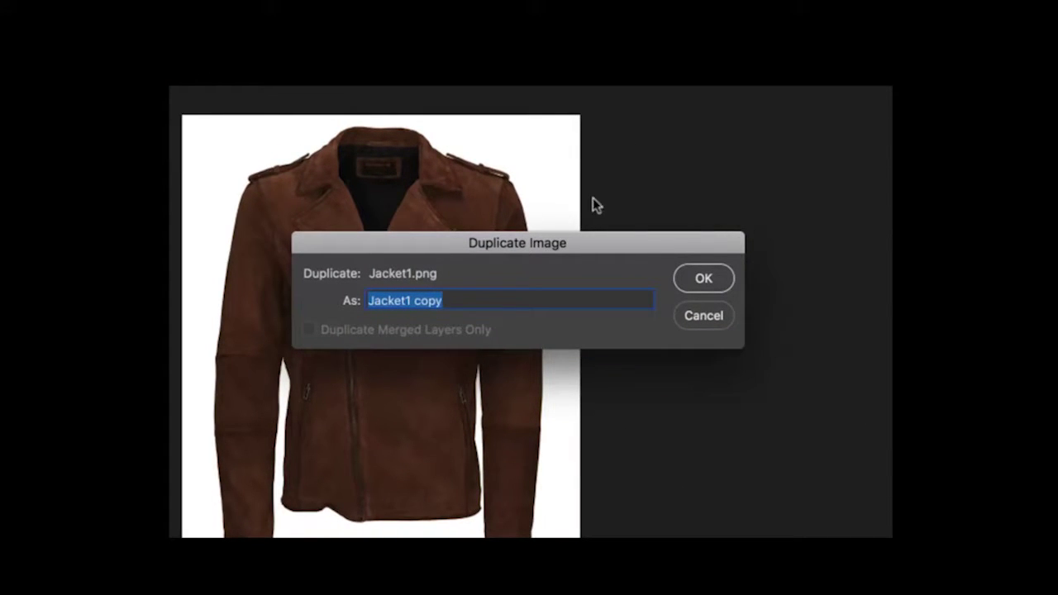
click(702, 278)
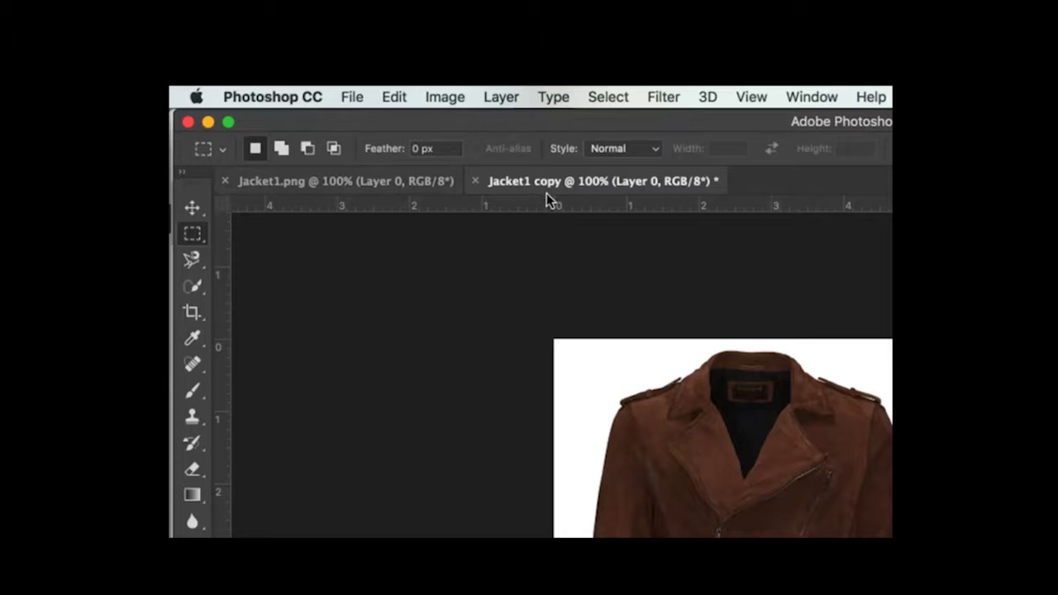
click(411, 179)
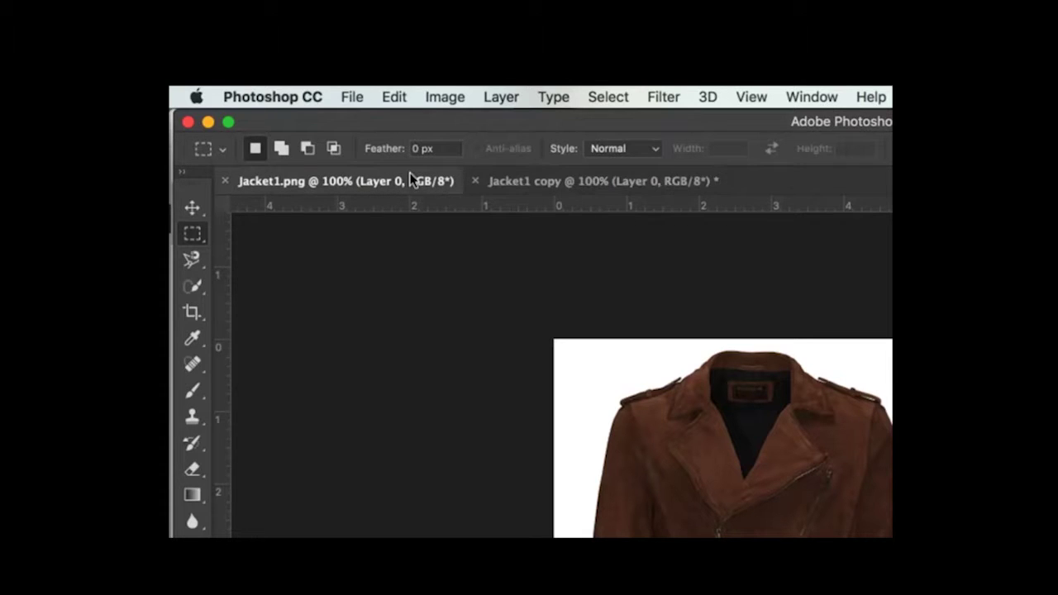
click(533, 178)
click(413, 178)
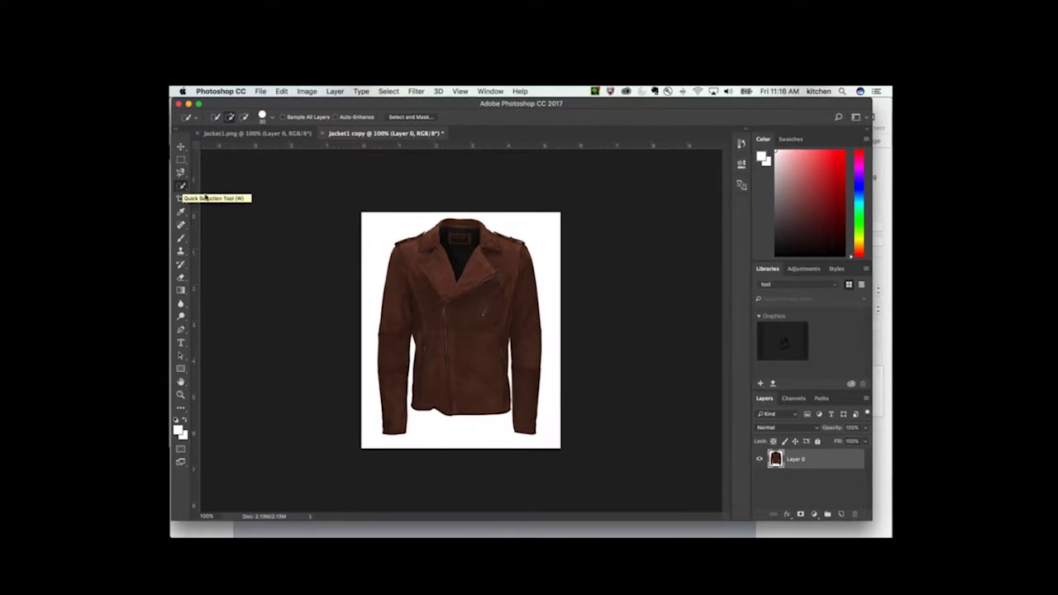
- Paint over the jacket with the Quick Selection Tool, then switch to the Magnetic Lasso Tool
drag(381, 268, 484, 251)
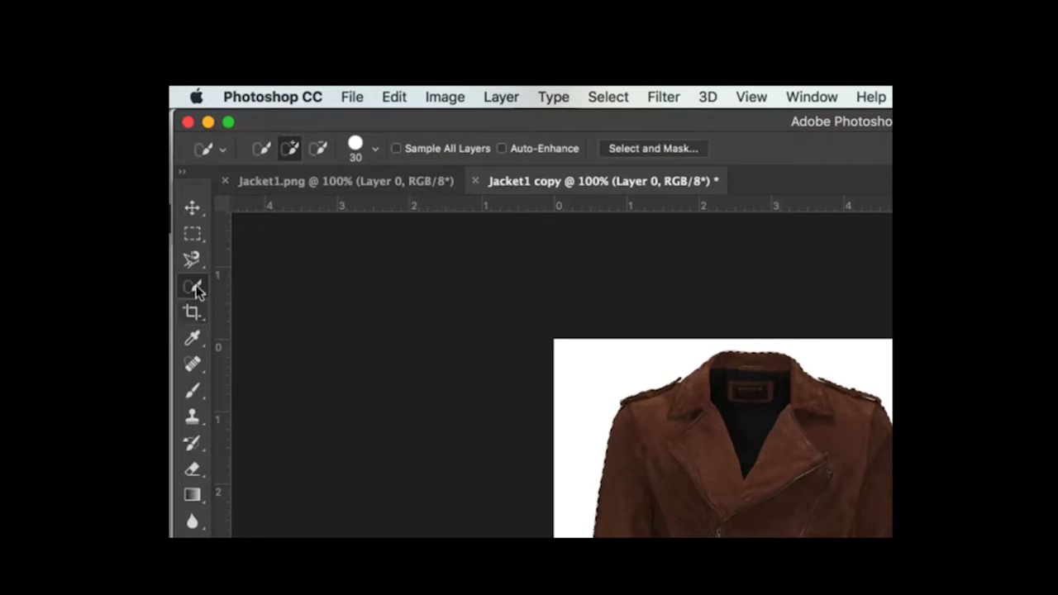
click(192, 259)
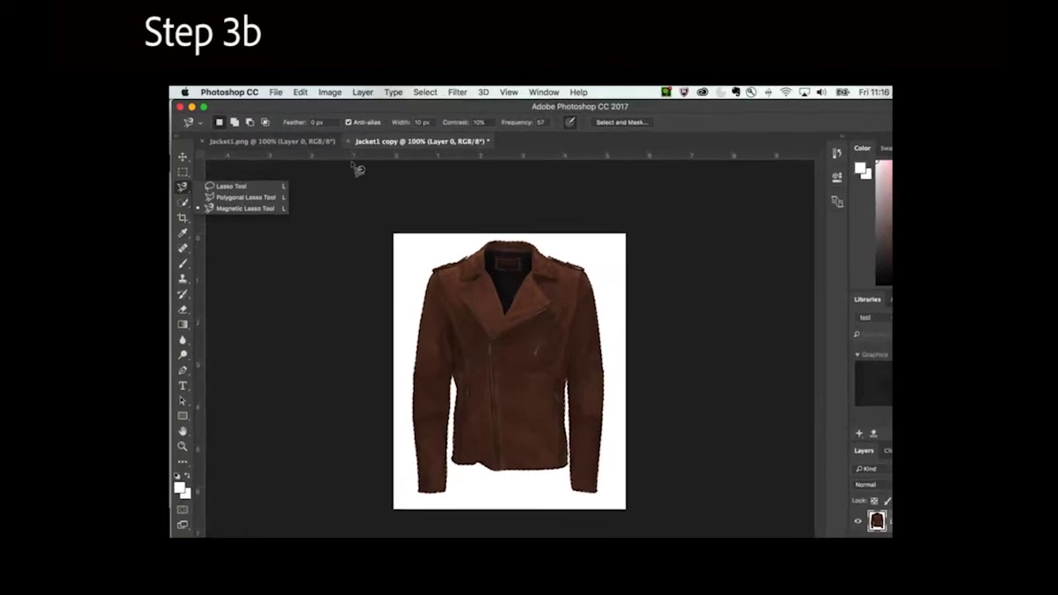
- Copy the selected jacket pixels to the clipboard with Edit > Copy
click(300, 92)
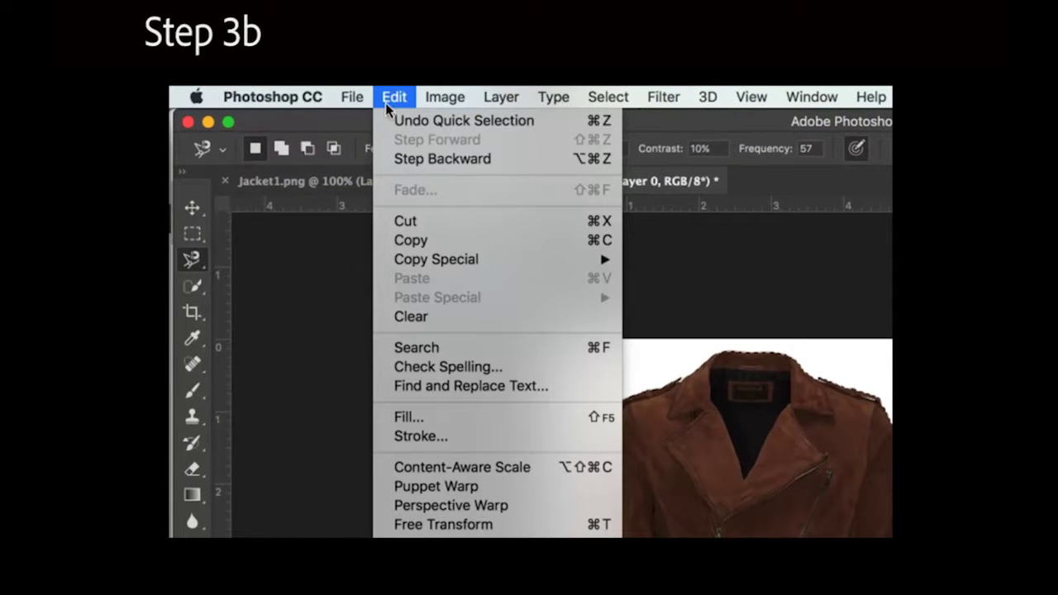
click(439, 240)
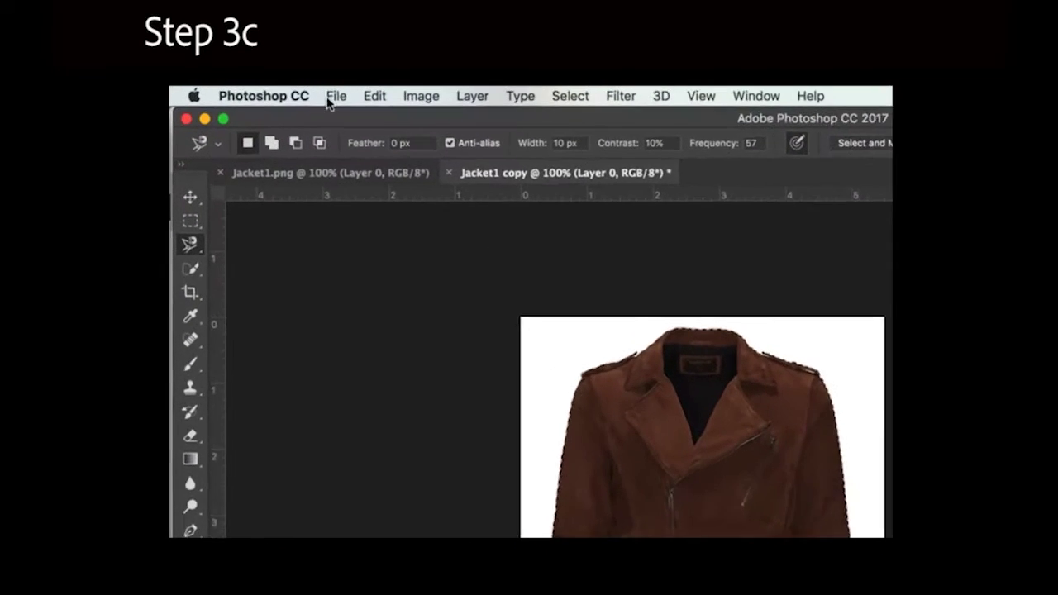
click(335, 97)
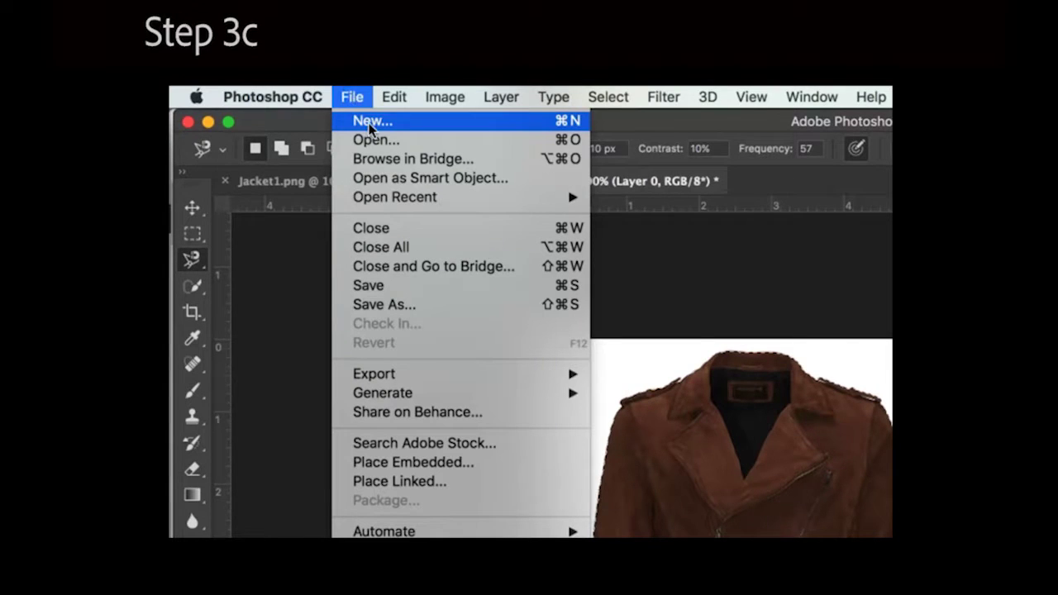
- Create a new 656 × 864 px document with Transparent background contents
click(370, 122)
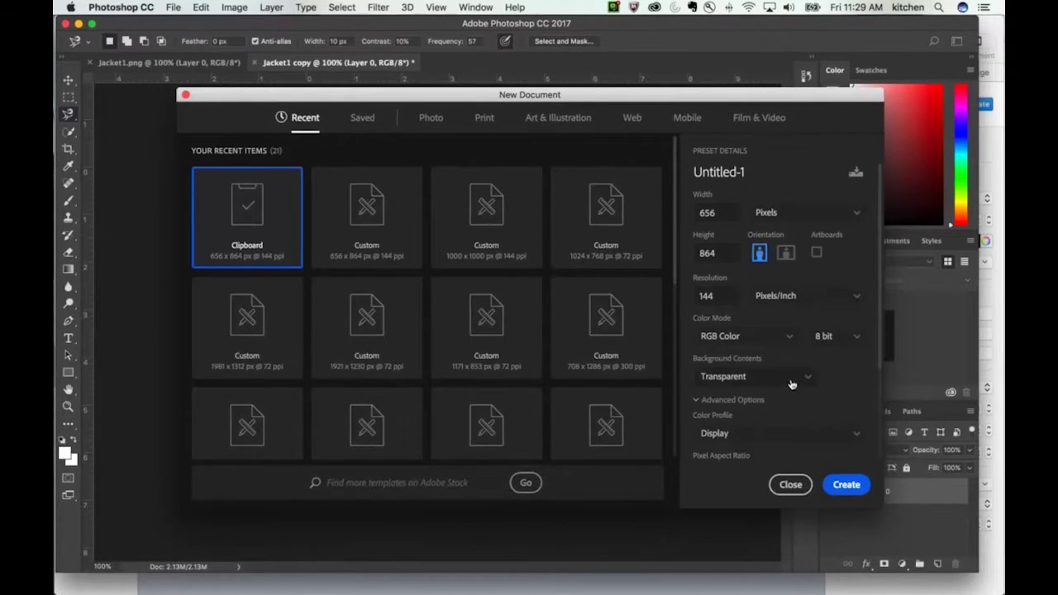
click(736, 372)
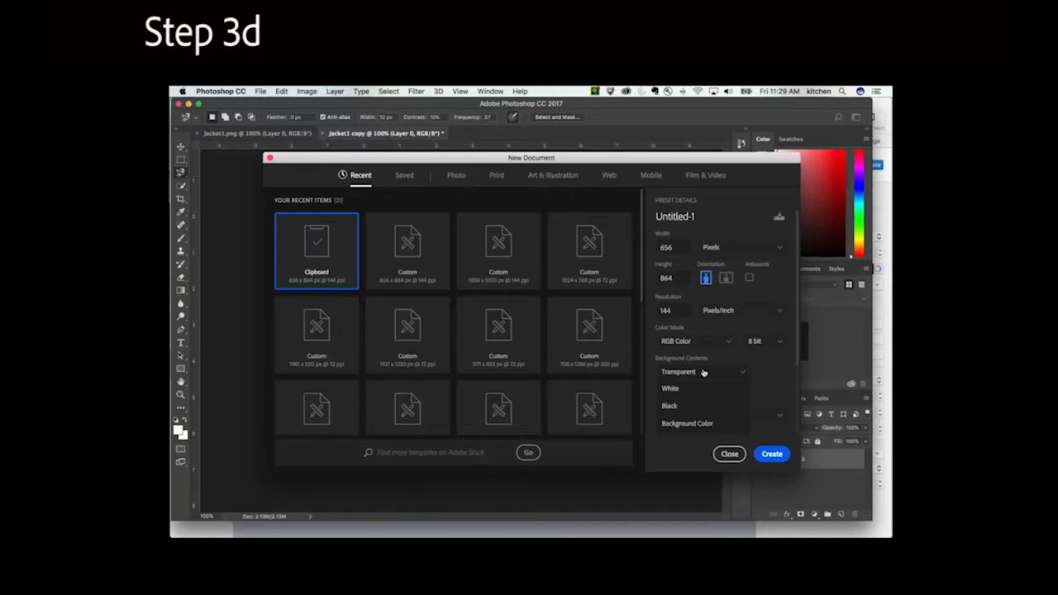
click(702, 372)
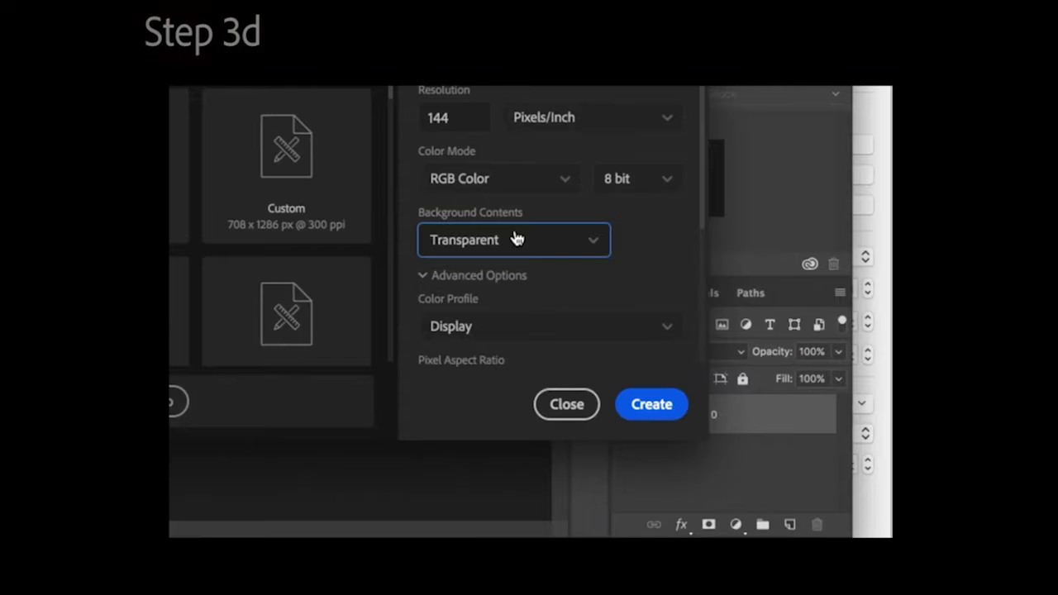
click(628, 404)
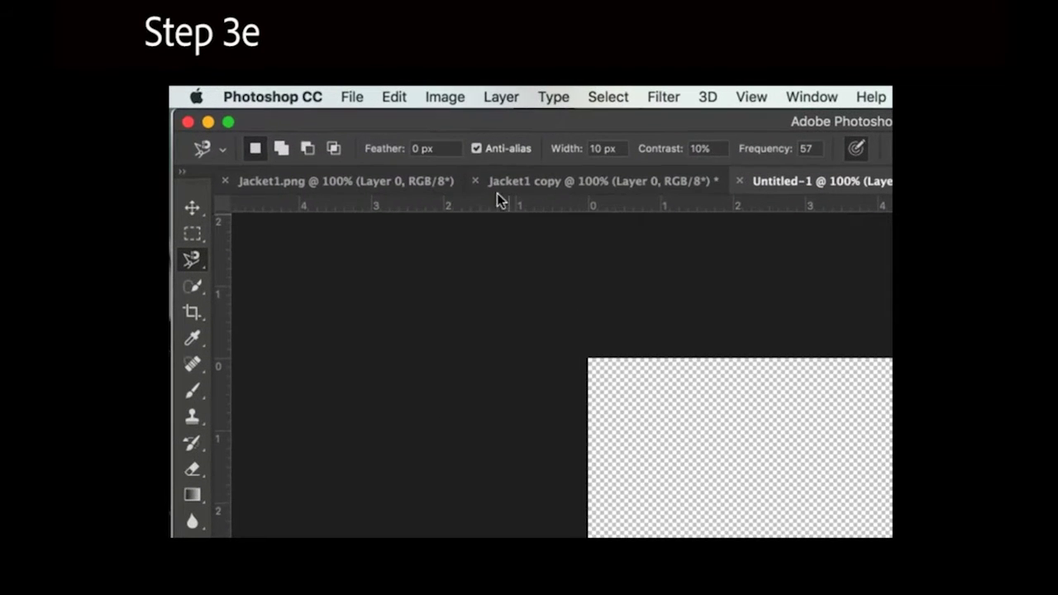
- Paste the jacket into Untitled-1, accepting the colour profile conversion
click(395, 97)
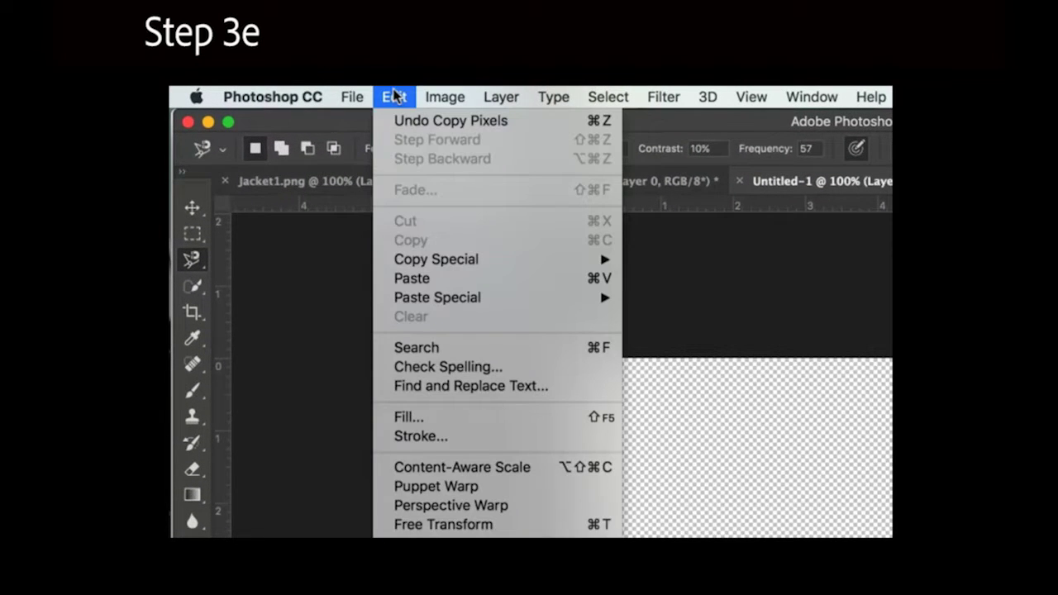
click(440, 278)
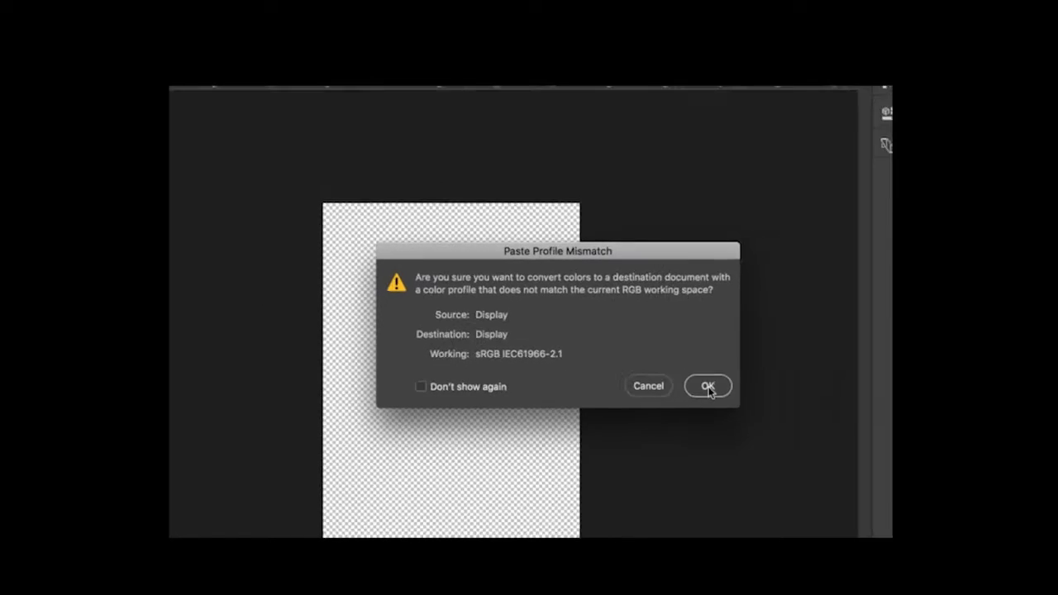
click(707, 386)
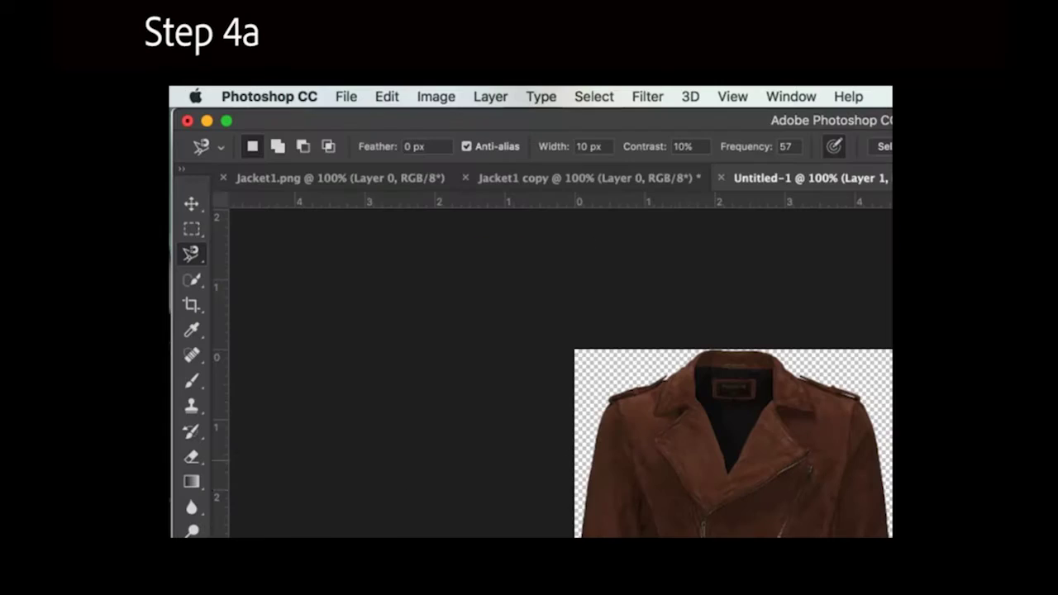
- Free Transform the jacket, dragging the top-left corner handle outward to scale it up slightly
click(387, 94)
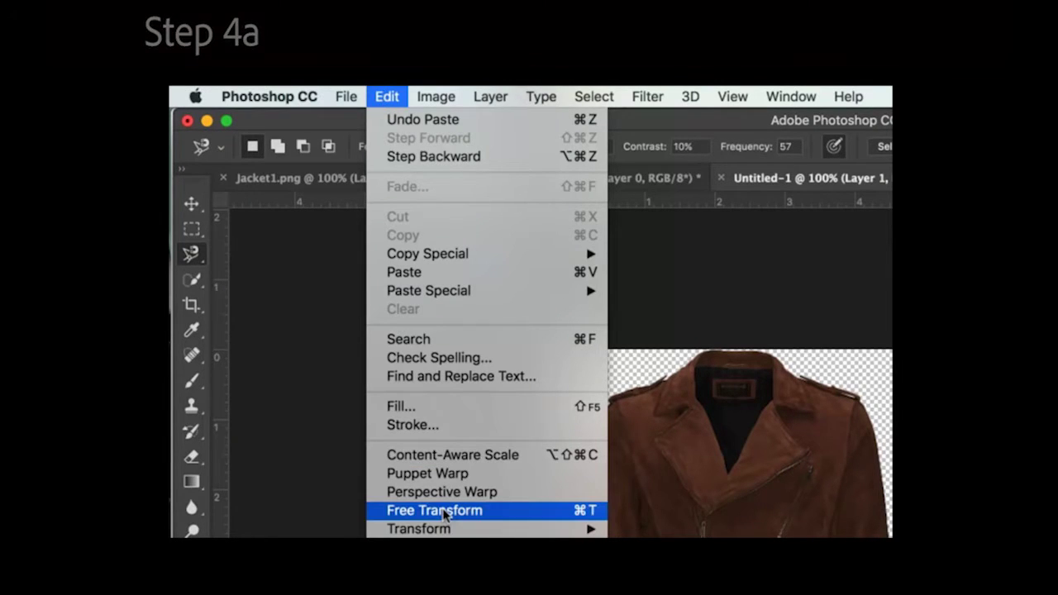
click(442, 510)
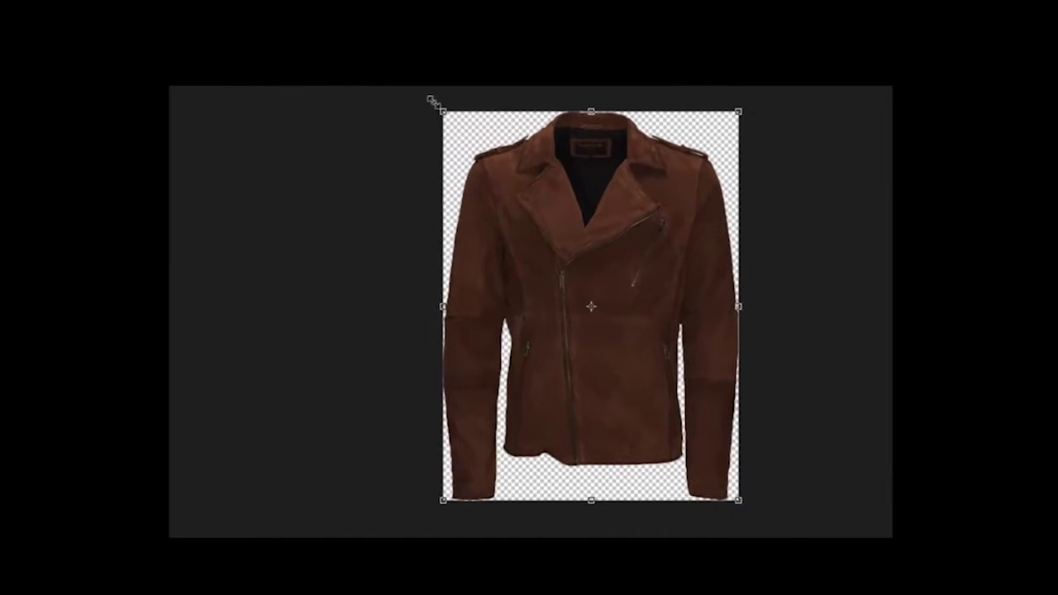
drag(431, 100, 462, 121)
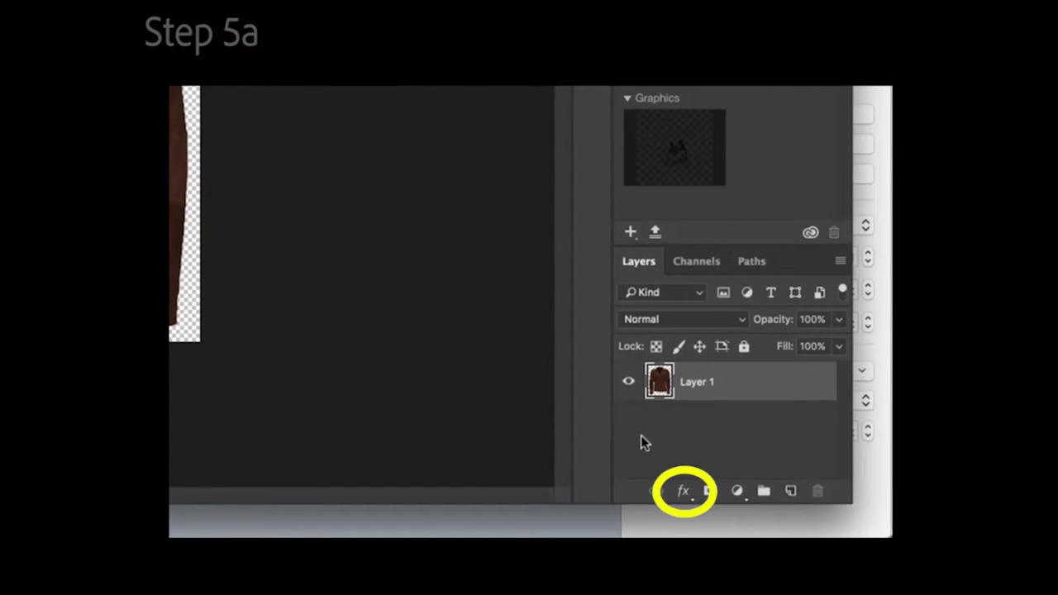
- Add a Drop Shadow: 80% opacity, -43° angle, 30 px distance, 1% spread, 24 px size
click(684, 492)
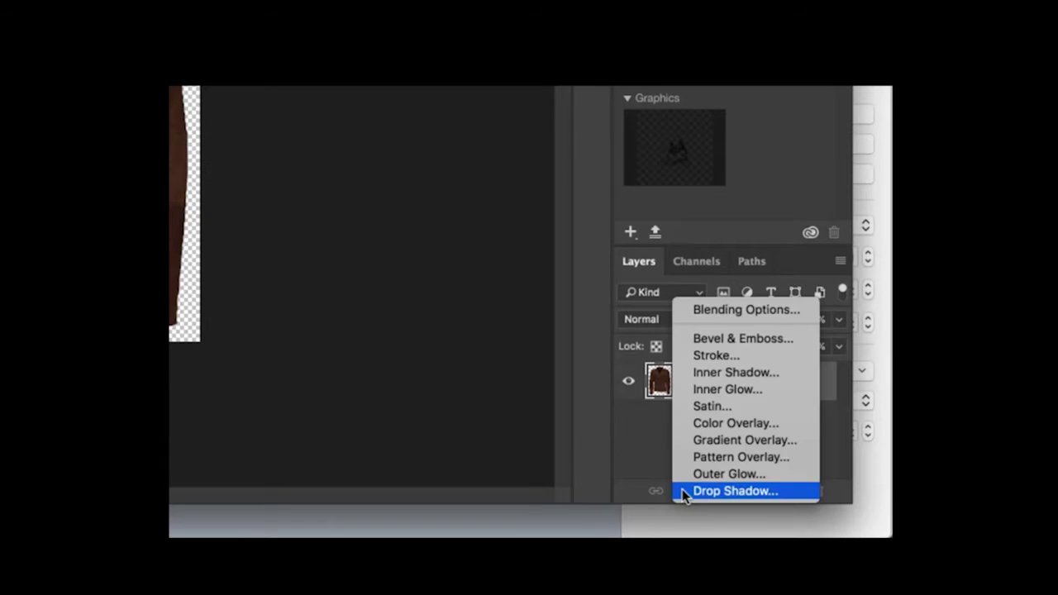
click(766, 489)
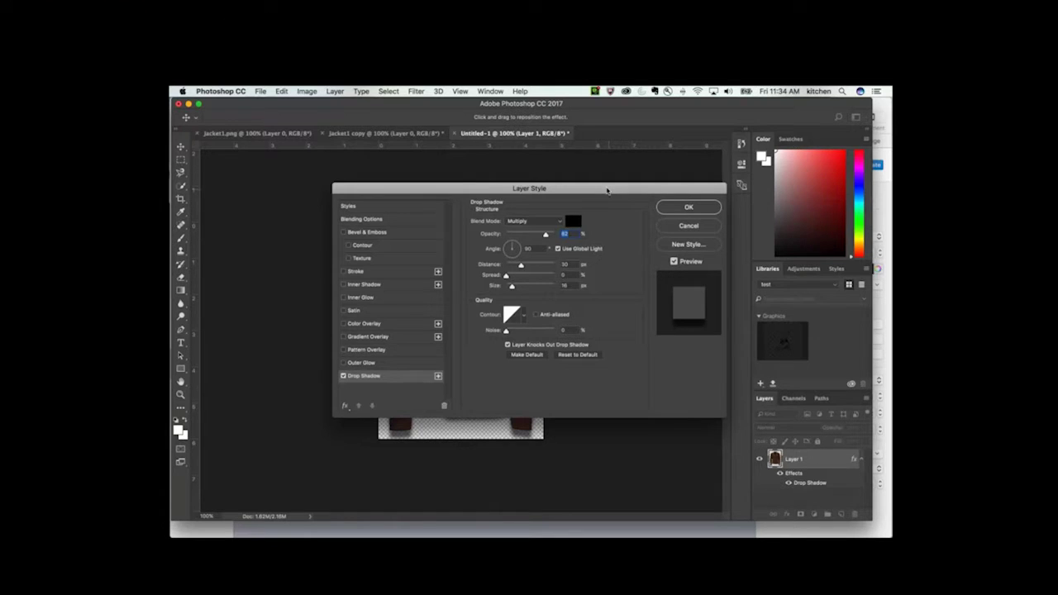
drag(608, 189, 783, 226)
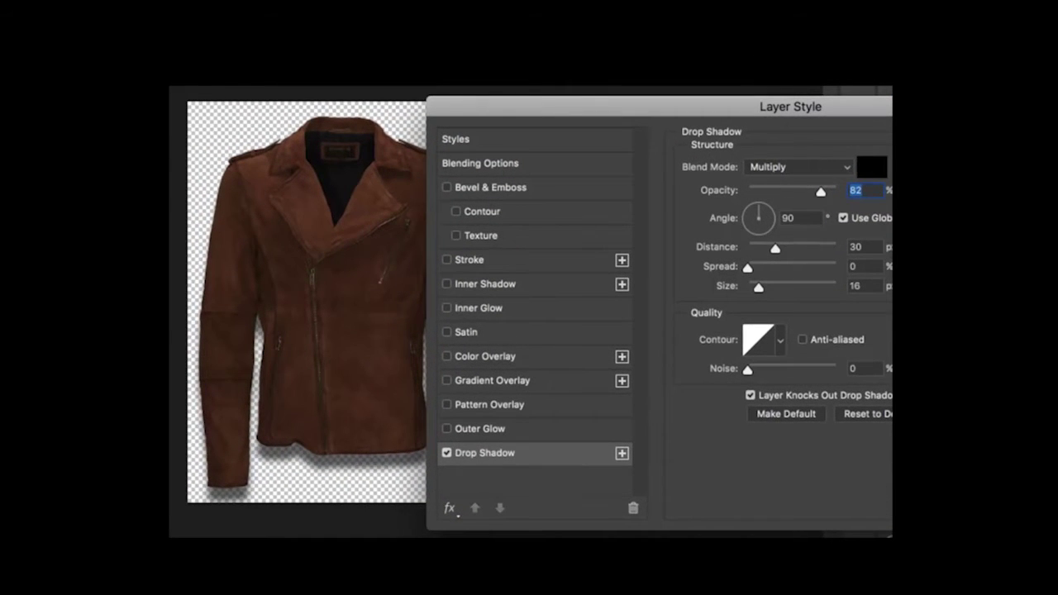
mouse_move(816, 192)
mouse_down()
mouse_move(772, 190)
mouse_move(816, 192)
mouse_up()
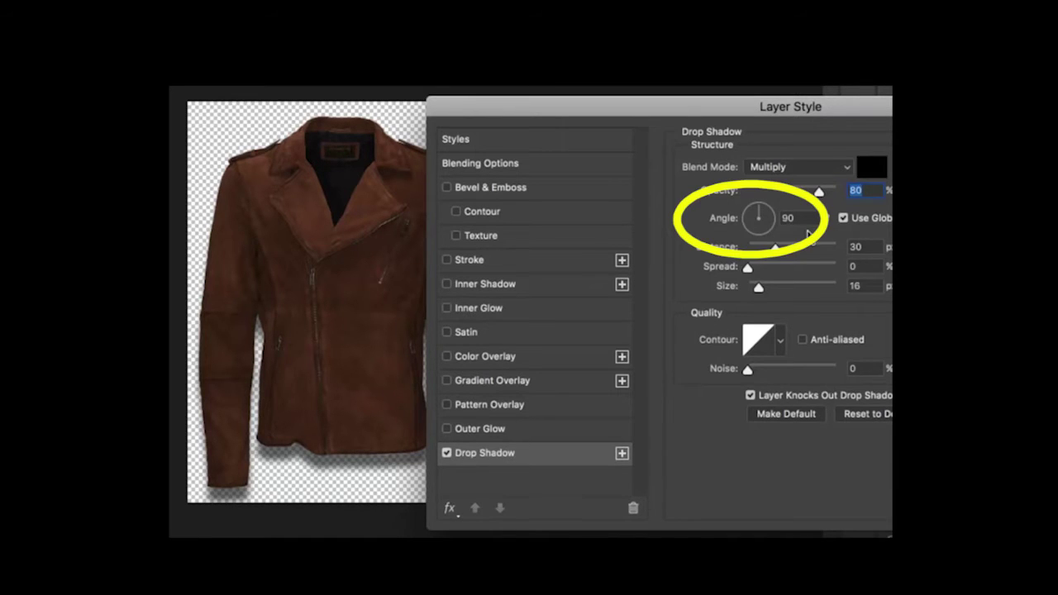
drag(758, 209, 768, 230)
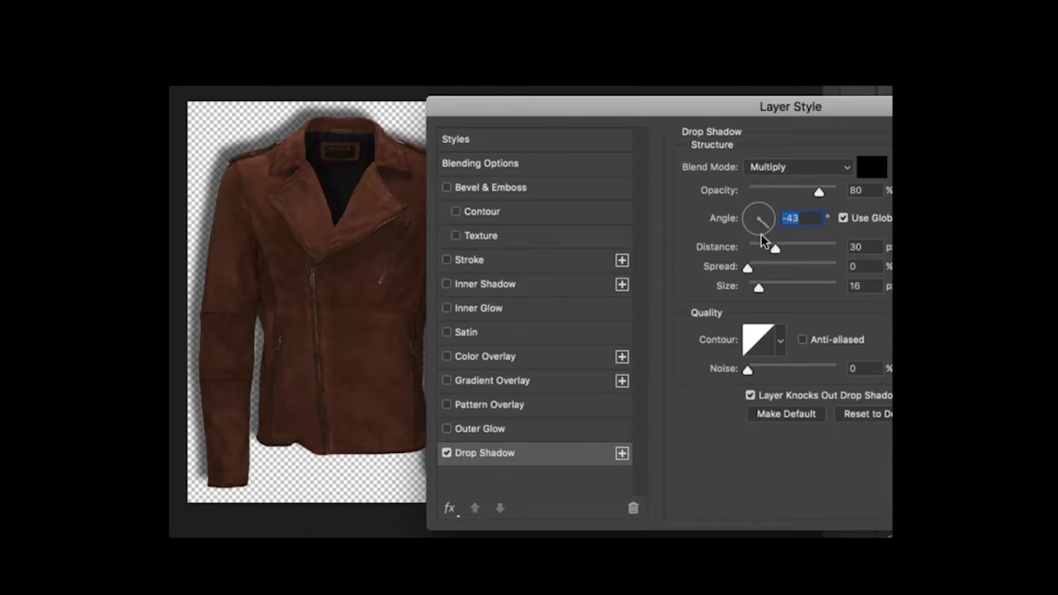
key(Tab)
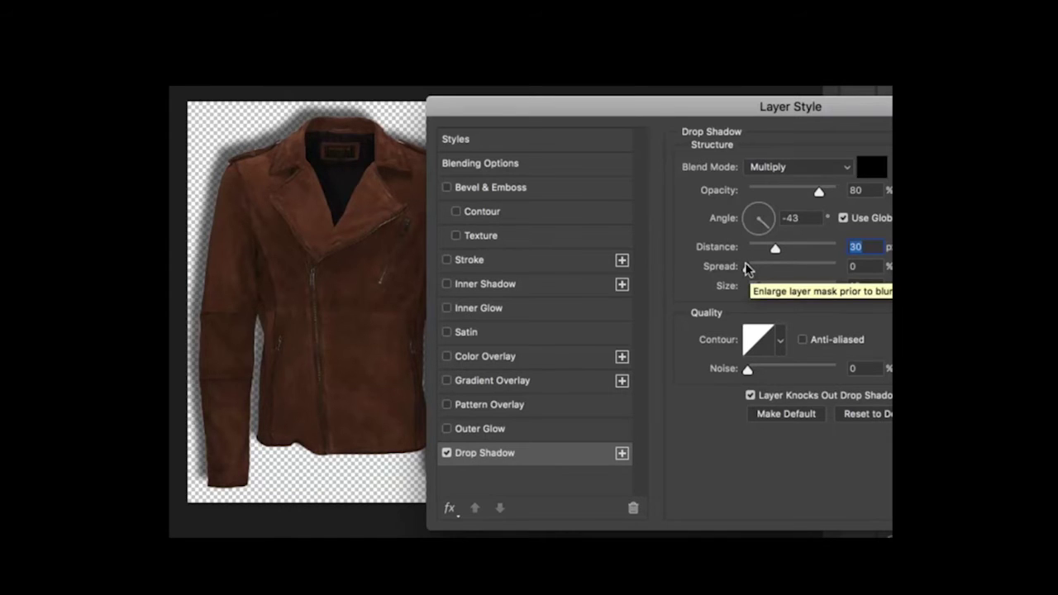
drag(746, 269, 761, 286)
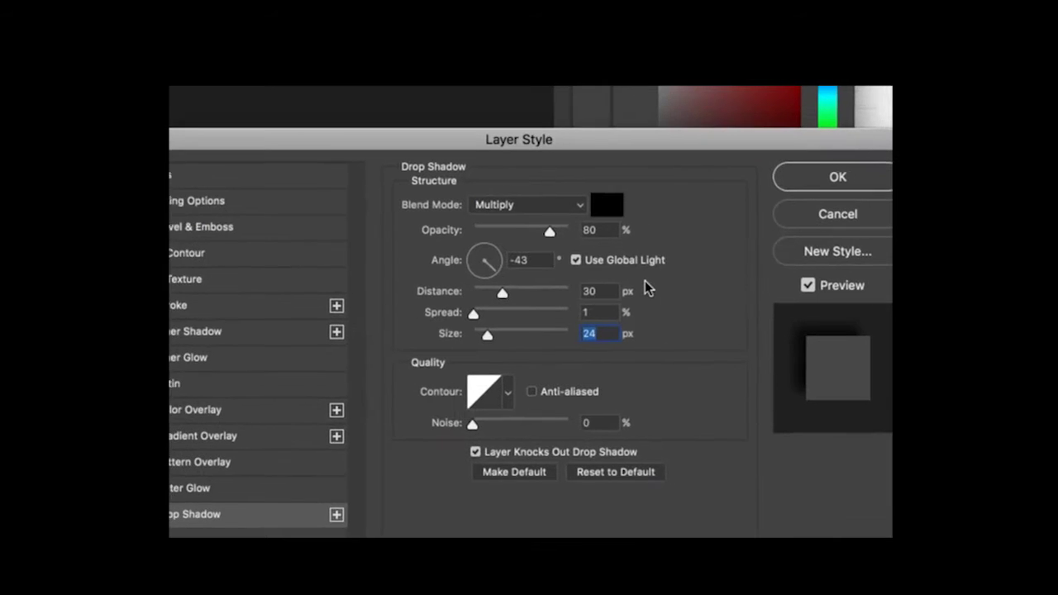
click(832, 175)
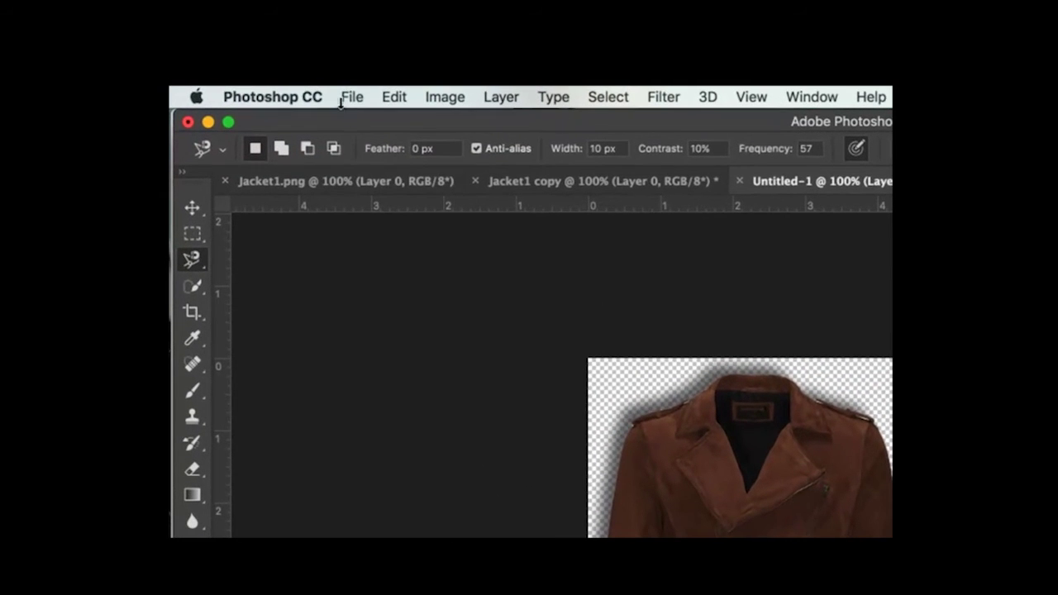
- Save As with the name 'Jacket2', keeping the Shadow folder as destination
click(350, 97)
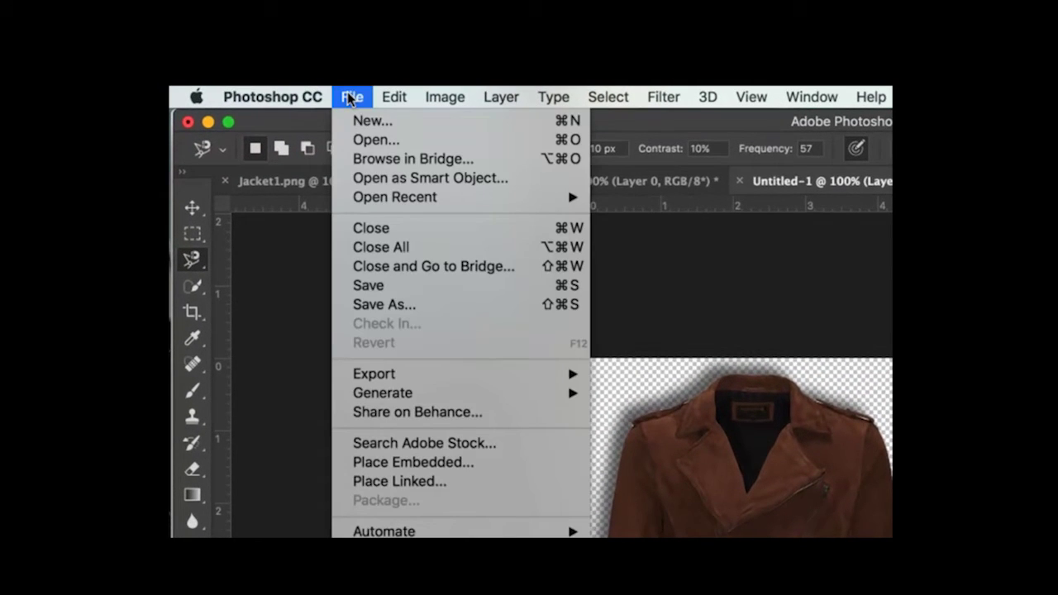
click(388, 306)
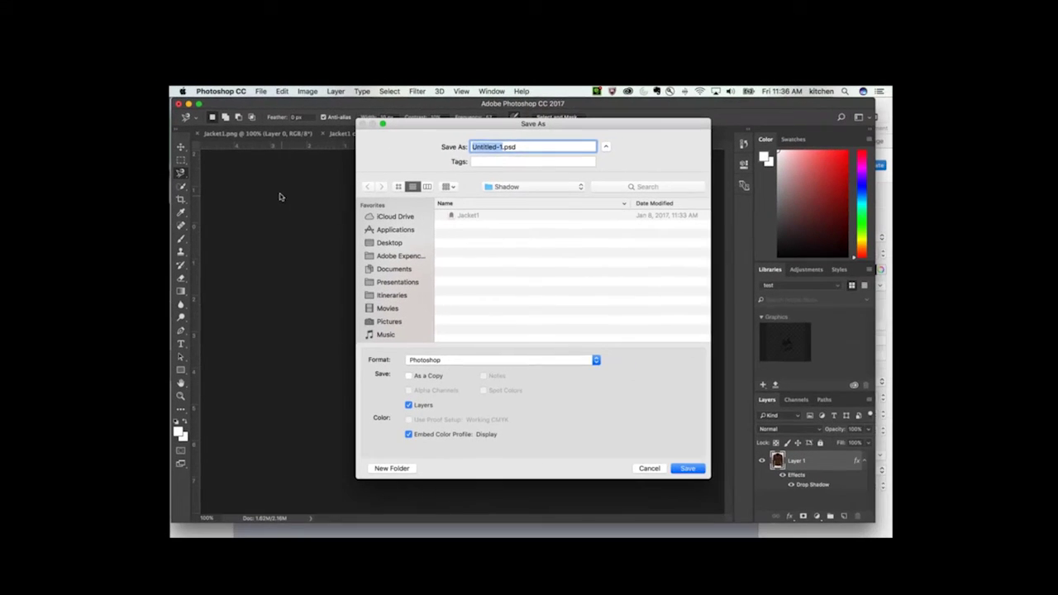
drag(403, 120, 444, 130)
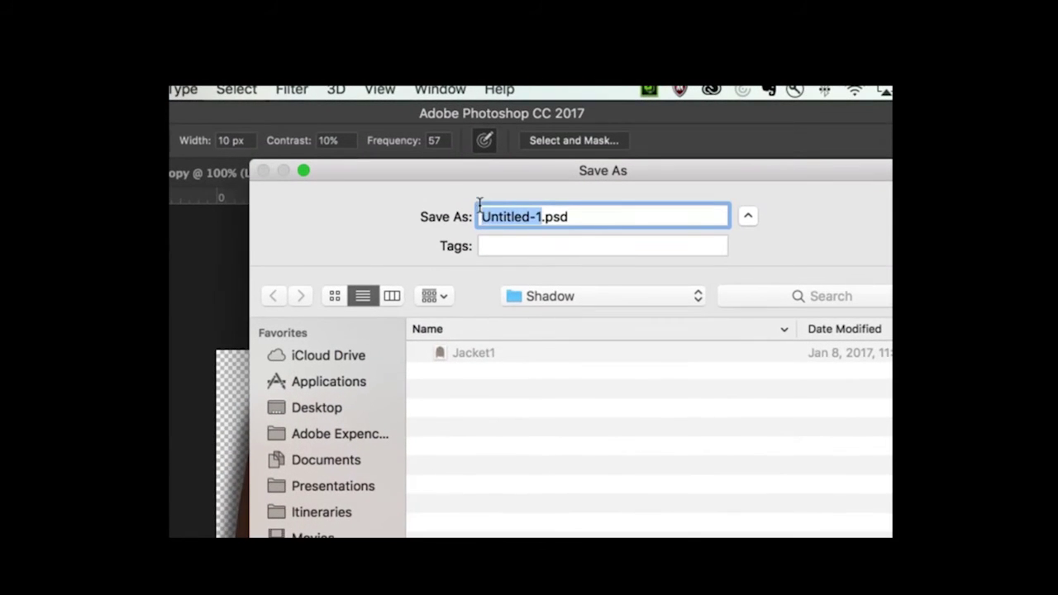
text(Jacket2)
click(570, 297)
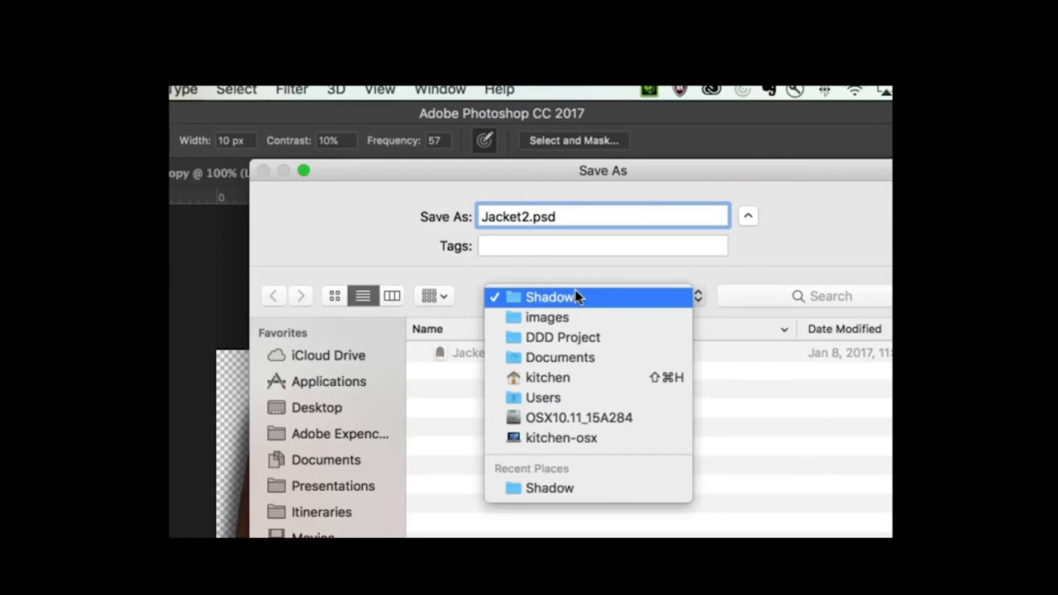
click(558, 485)
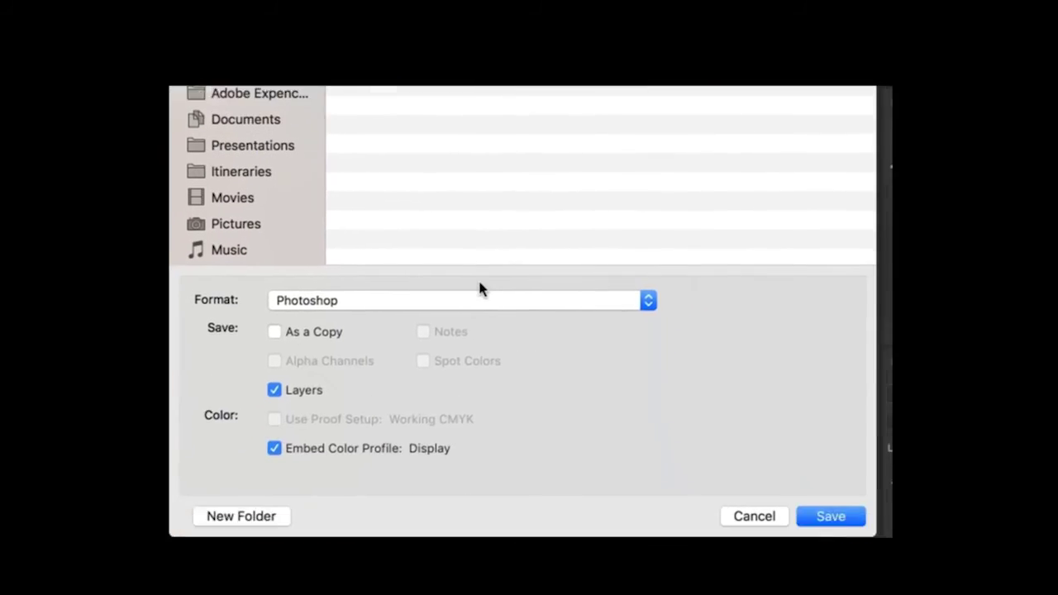
- Set the format to PNG and save, bringing up the PNG Options
click(467, 241)
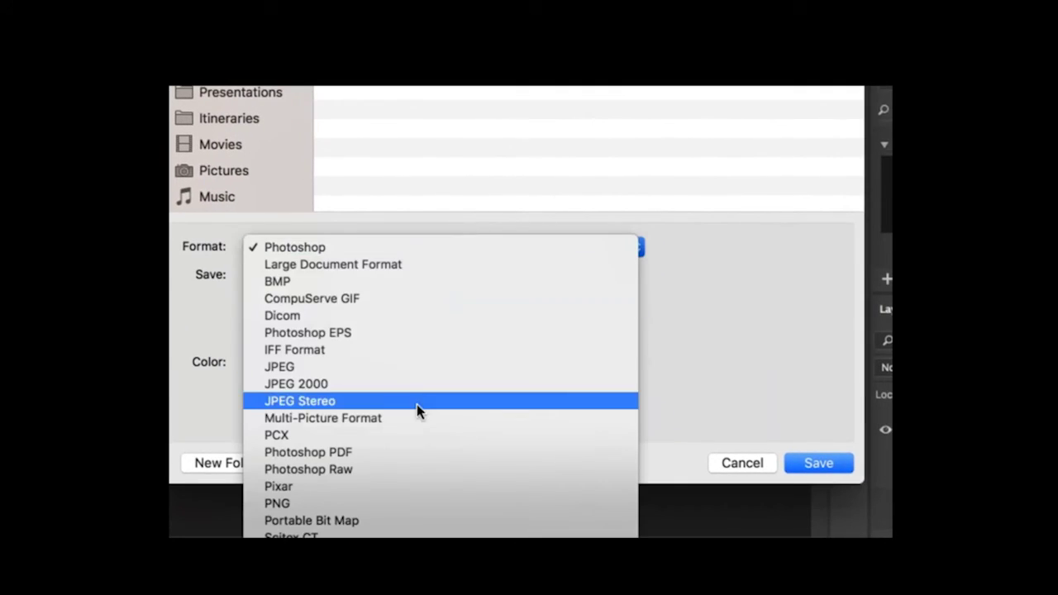
click(390, 504)
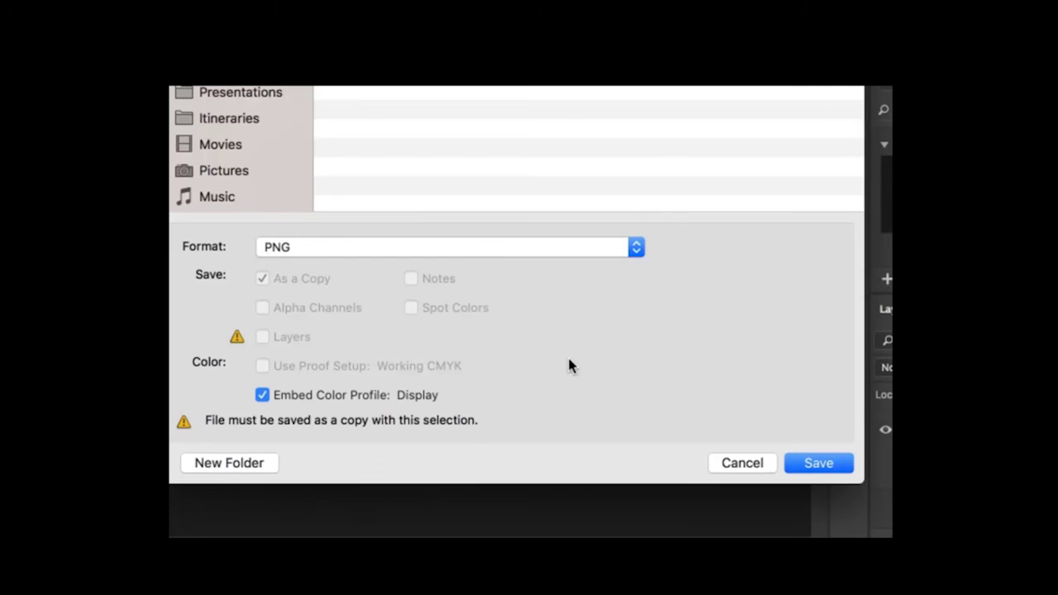
click(466, 247)
click(467, 246)
click(462, 241)
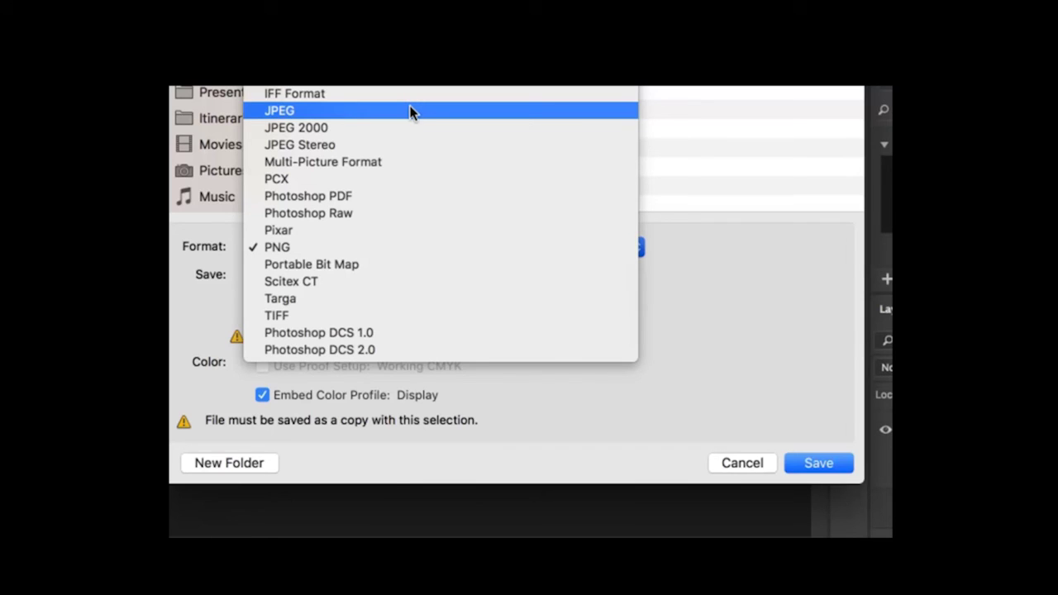
key(Escape)
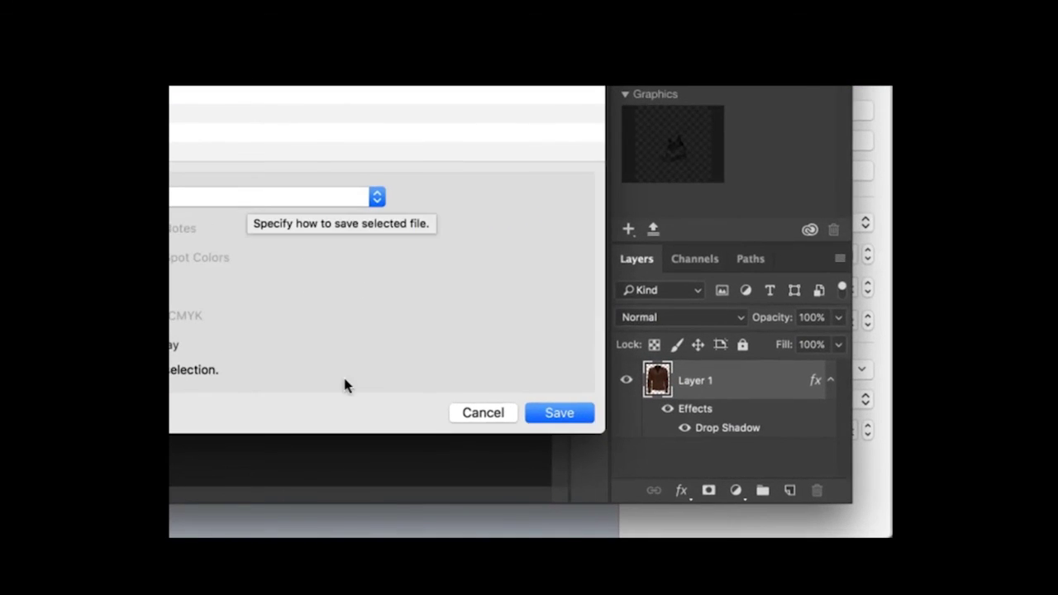
click(556, 413)
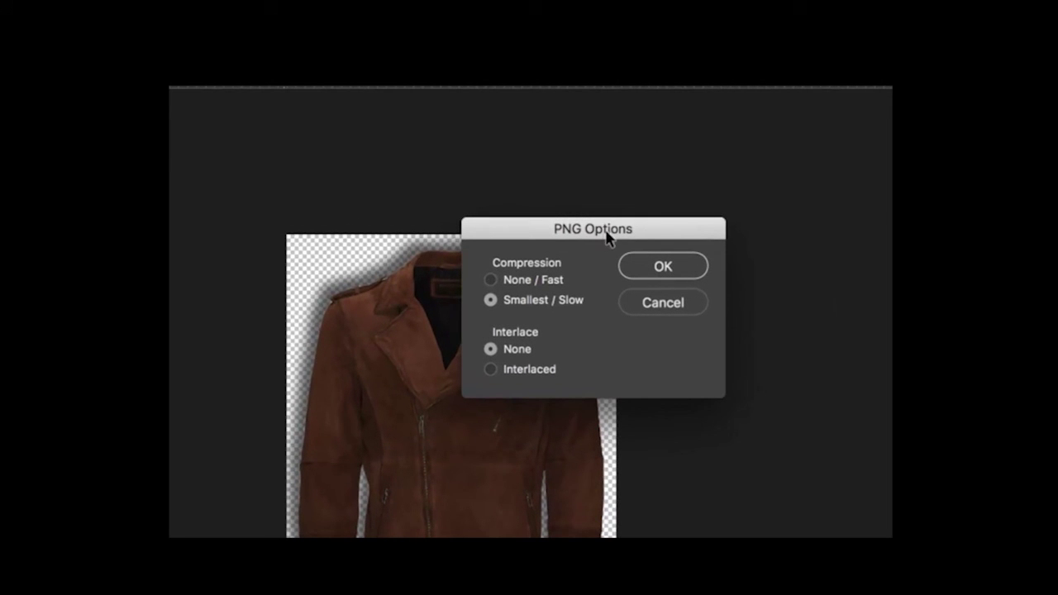